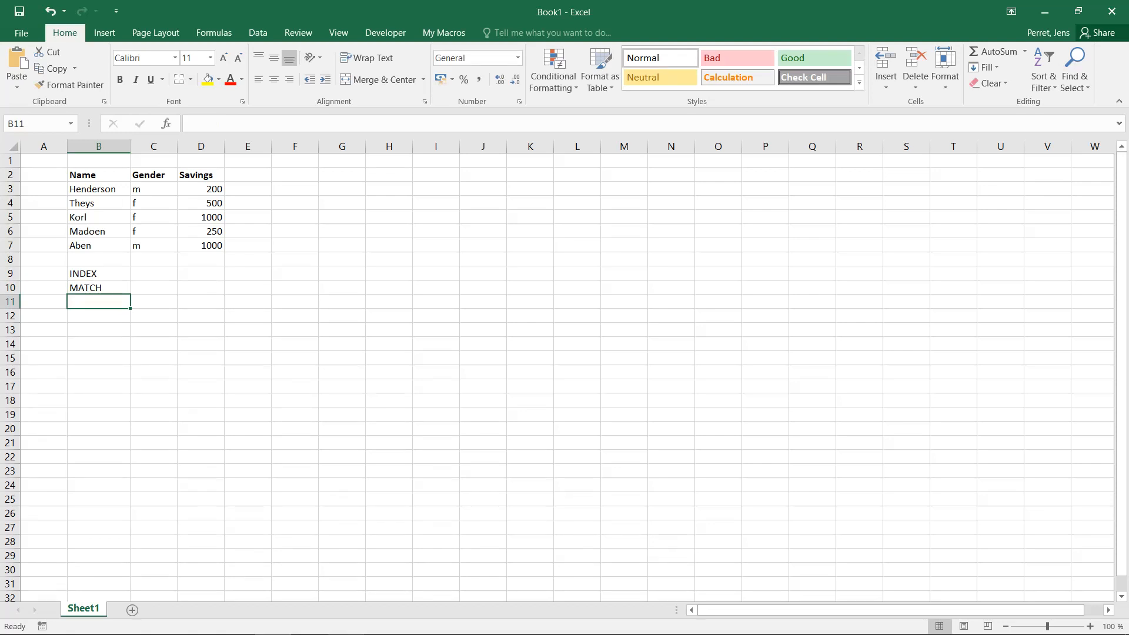
# In C9, enter an INDEX formula returning the third entry of the names range B3:B7
pyautogui.moveTo(98, 175); pyautogui.dragTo(201, 245)
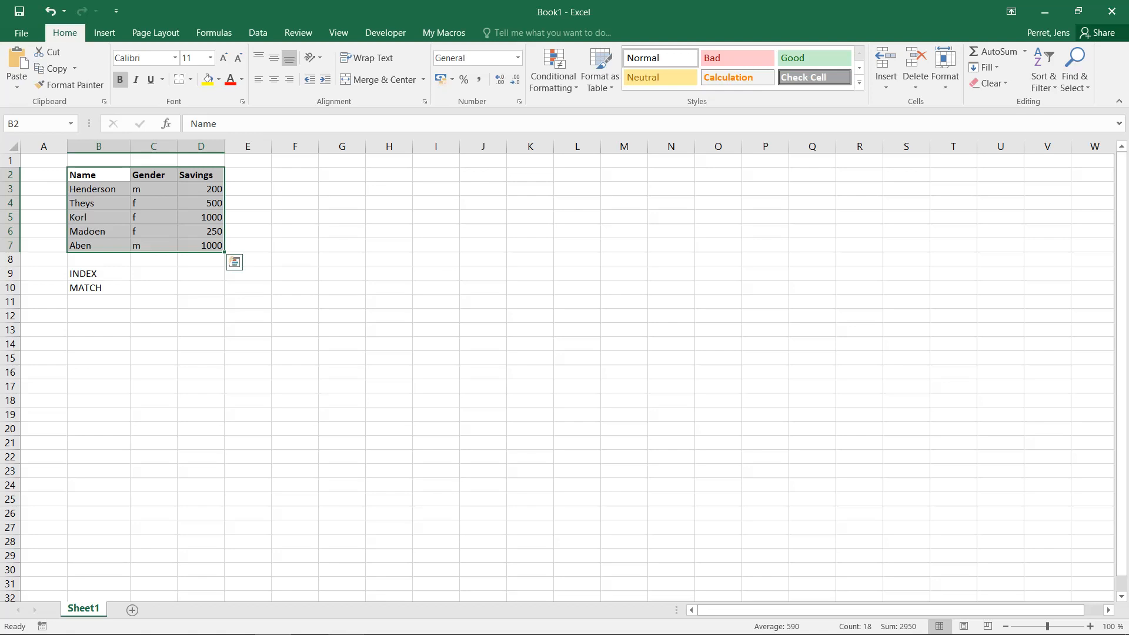
pyautogui.click(153, 274)
pyautogui.write('=')
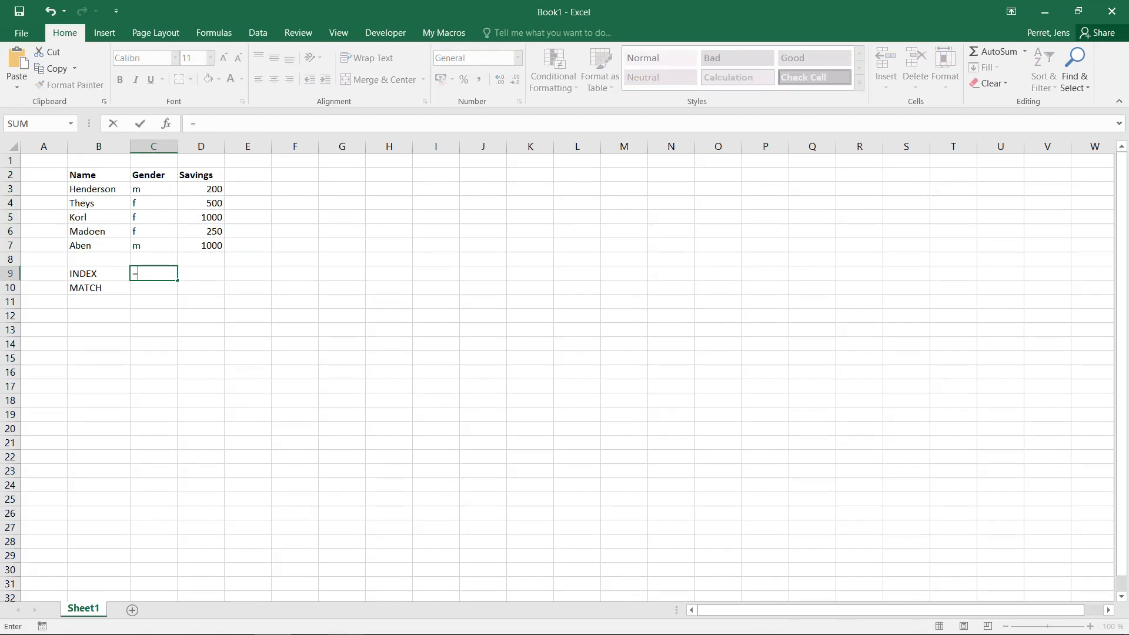
pyautogui.write('INDEX(')
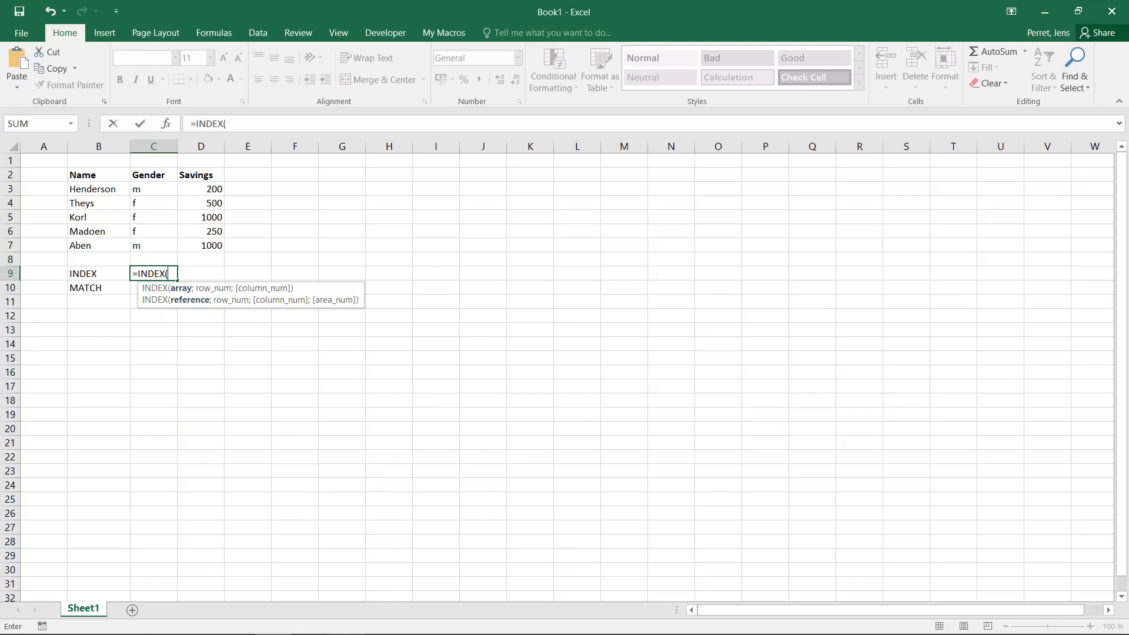
pyautogui.moveTo(106, 189); pyautogui.dragTo(118, 247)
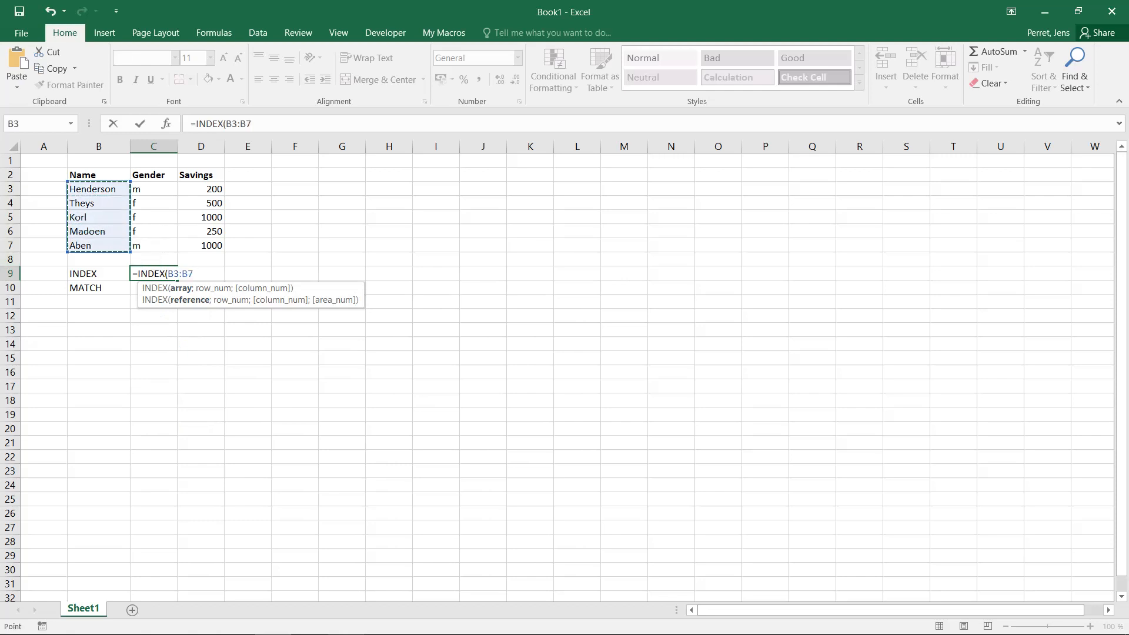
pyautogui.write(';')
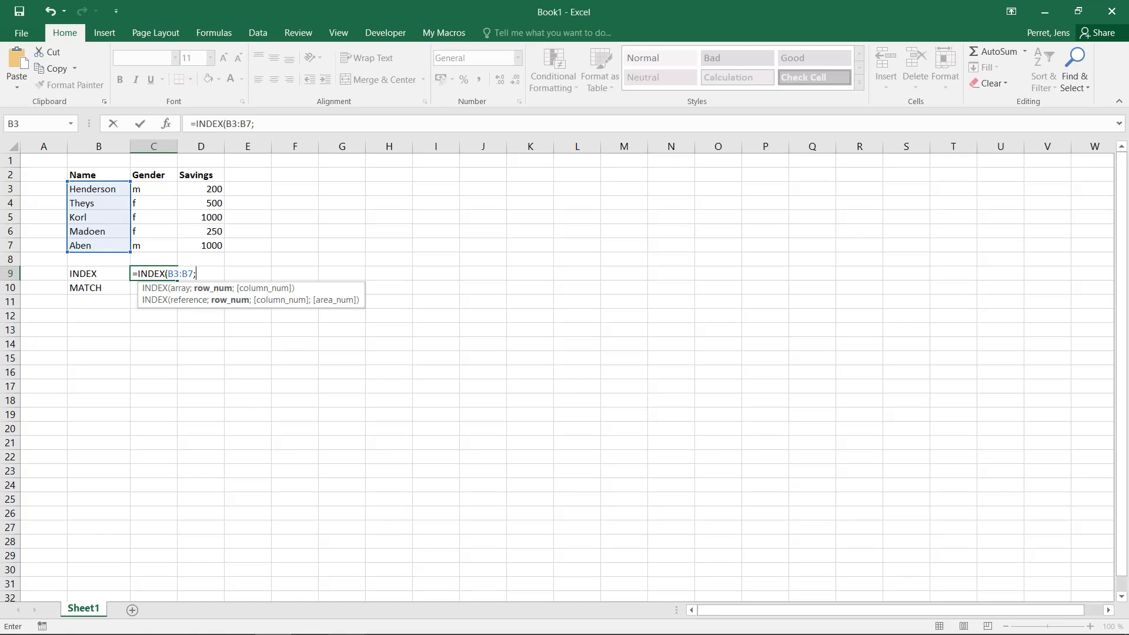
pyautogui.write('3')
pyautogui.press('Return')
pyautogui.press('Up')
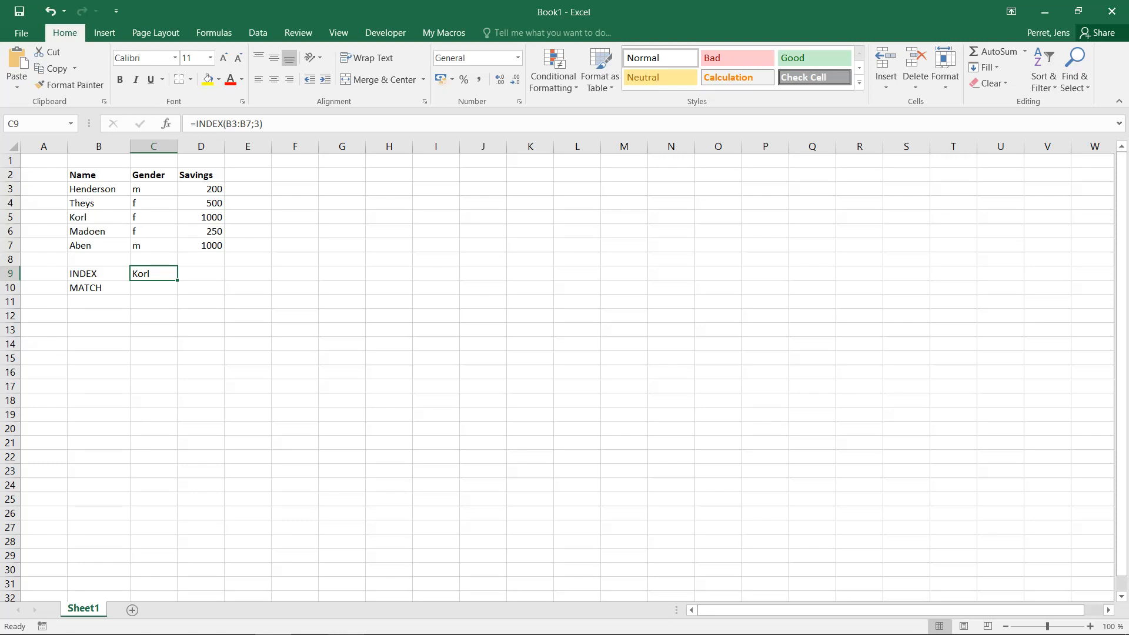
# In C10, enter a MATCH formula looking up "Aben" in the names range B3:B7
pyautogui.click(154, 288)
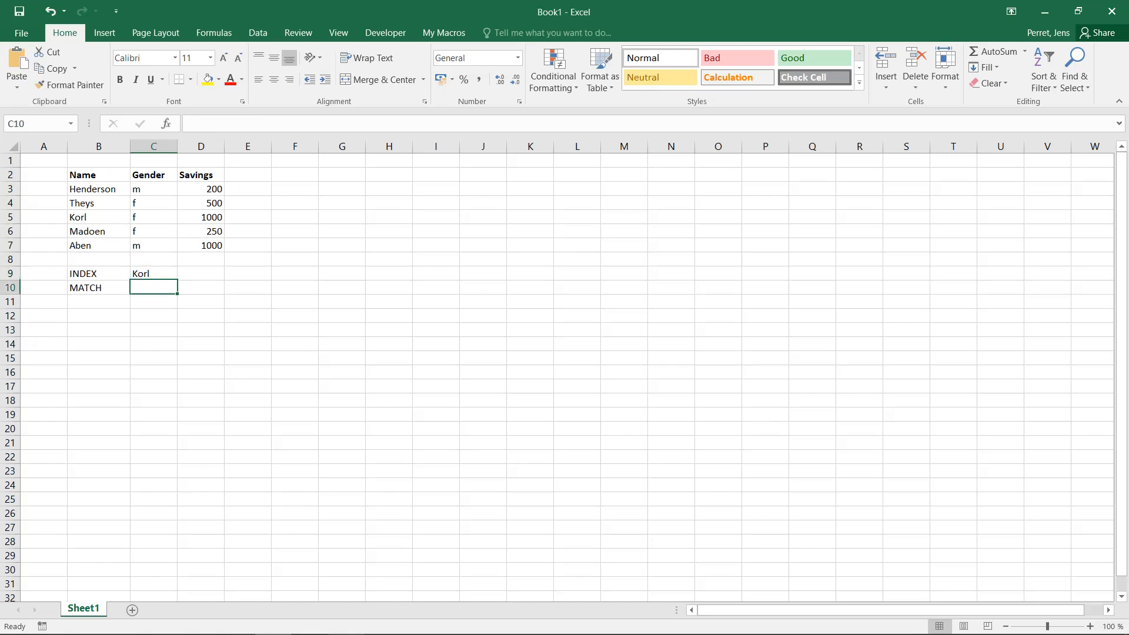
pyautogui.write('=')
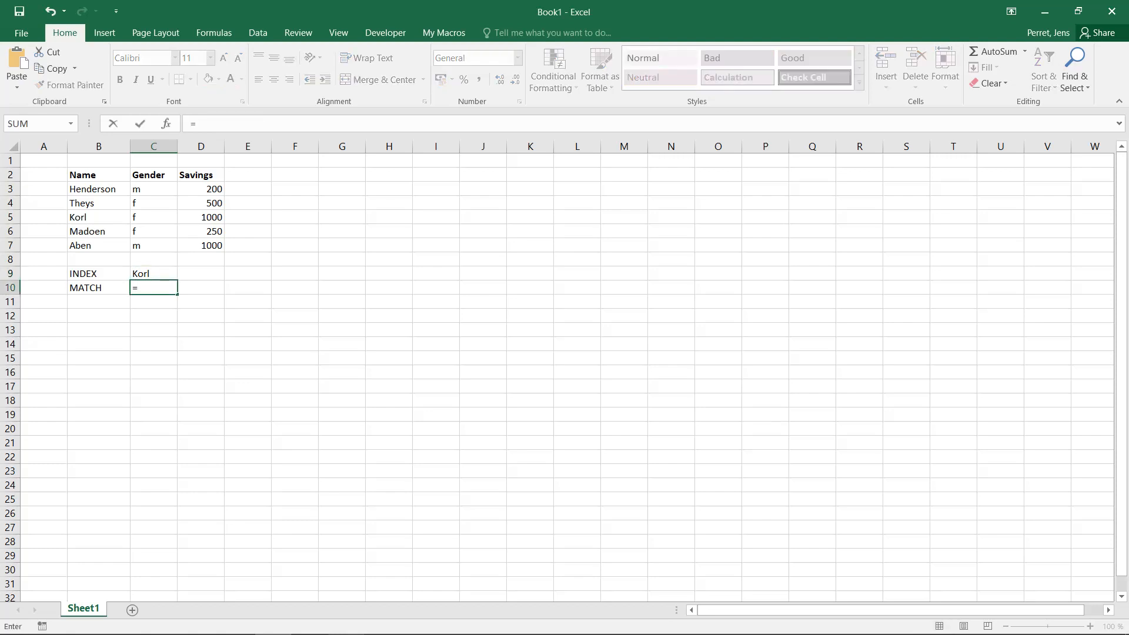
pyautogui.write('MATCH(')
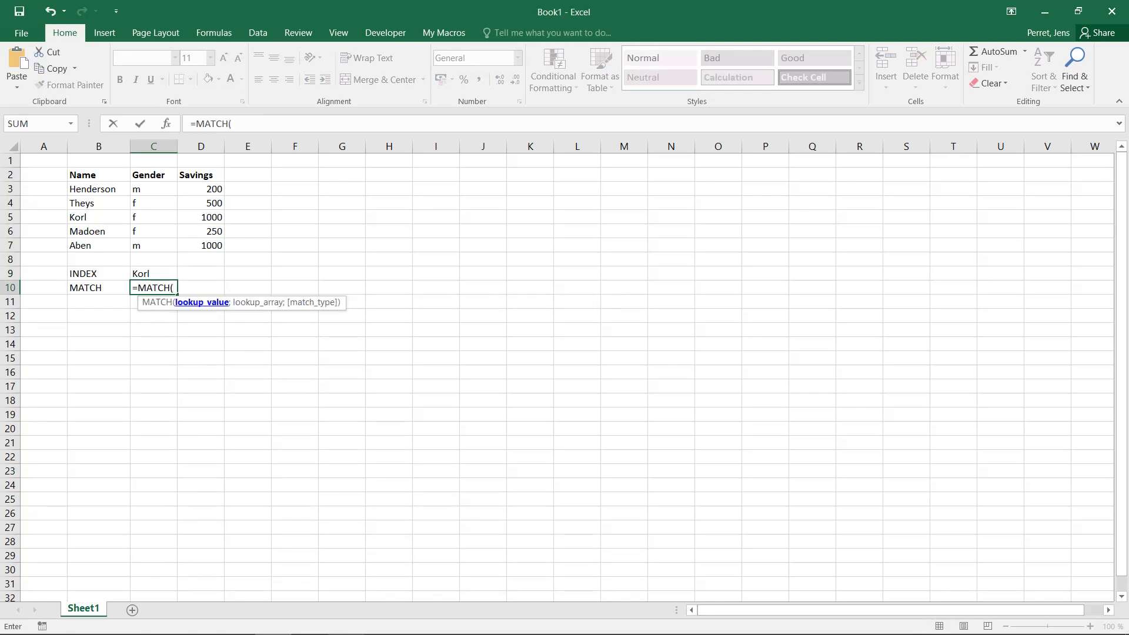
pyautogui.write('!')
pyautogui.write('"Aben')
pyautogui.write('"')
pyautogui.write(';')
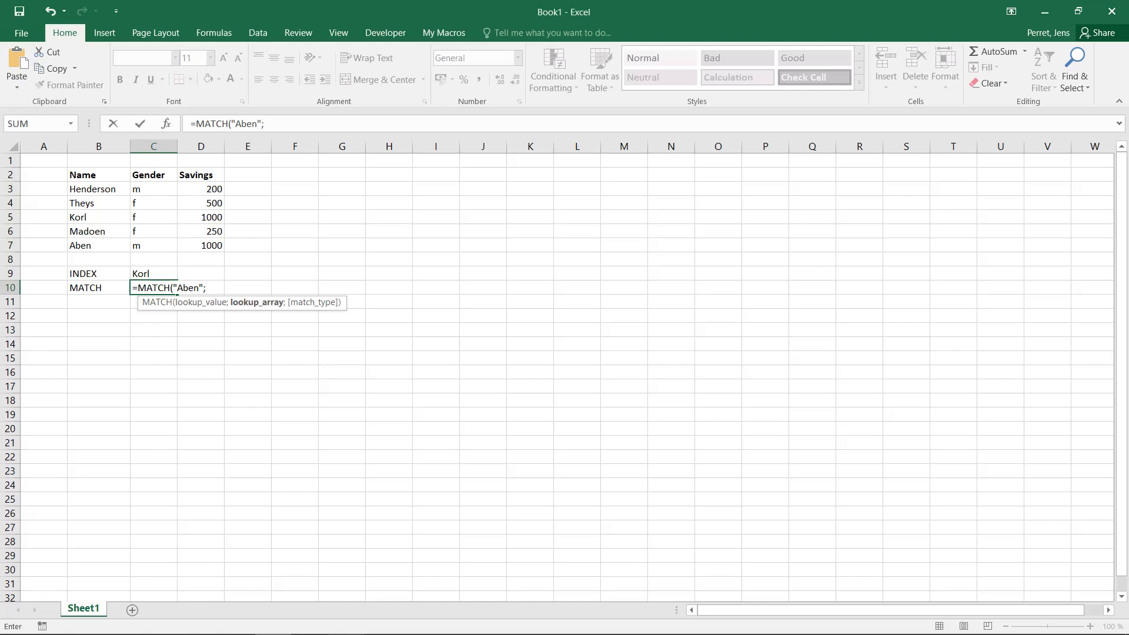
pyautogui.moveTo(94, 189); pyautogui.dragTo(94, 245)
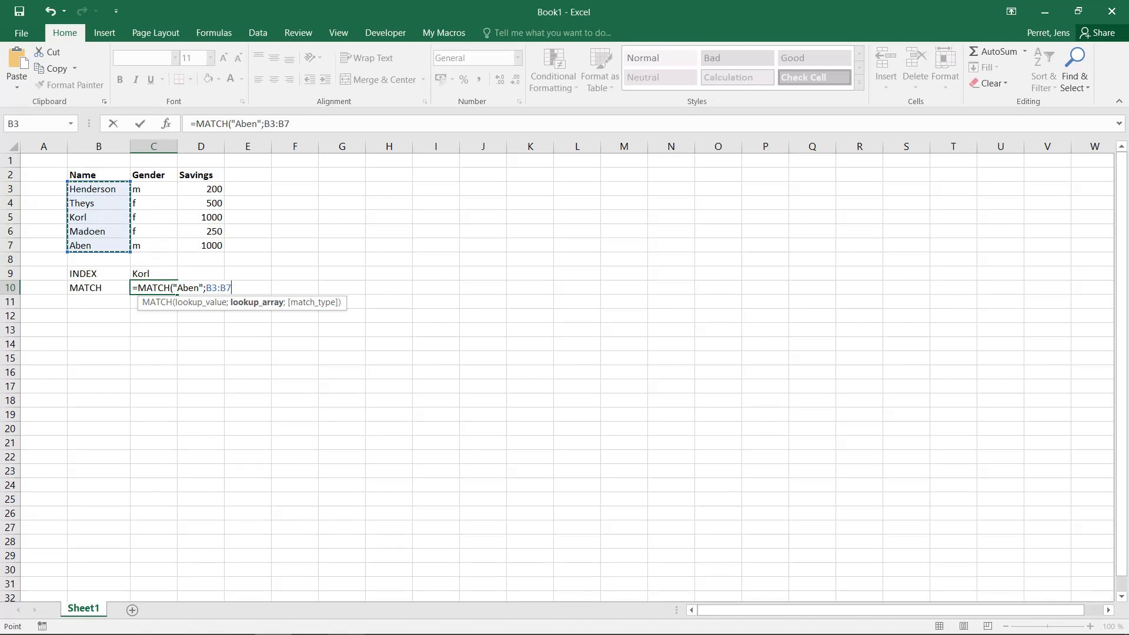
pyautogui.press('Return')
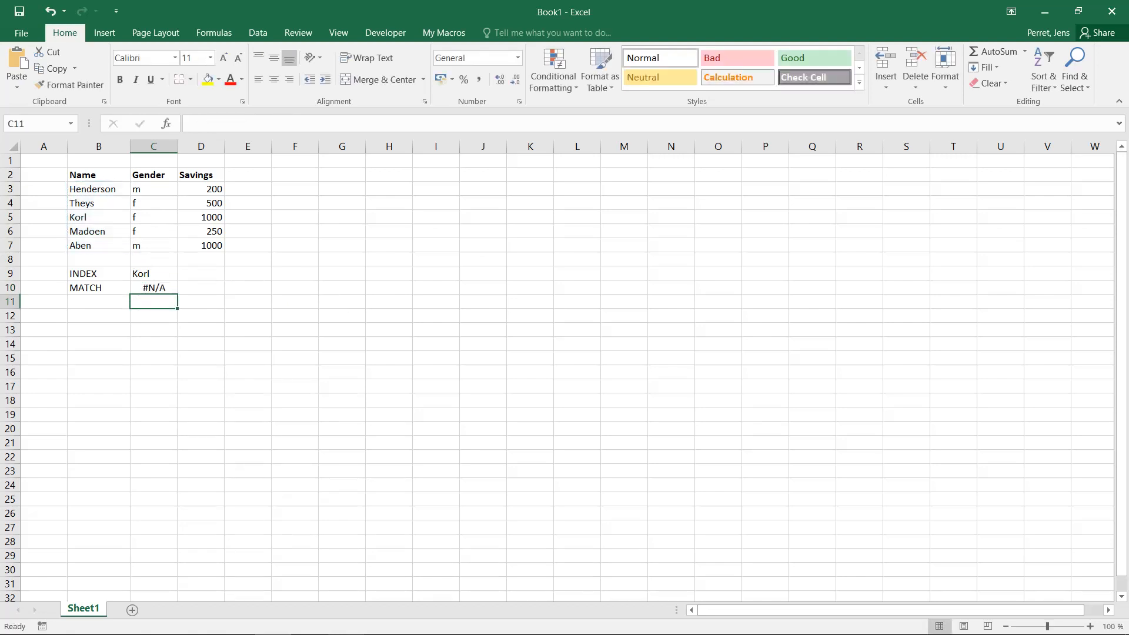
# Edit the C10 MATCH formula to add match type 0 for an exact match
pyautogui.click(153, 287)
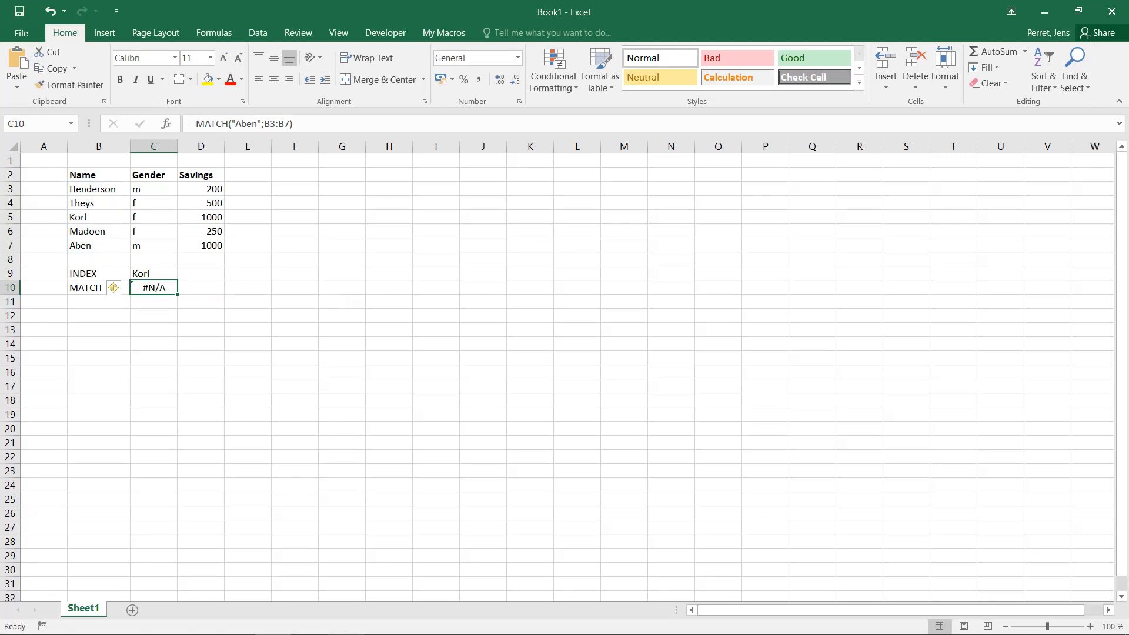
pyautogui.press('F2')
pyautogui.press('Left')
pyautogui.write(';0')
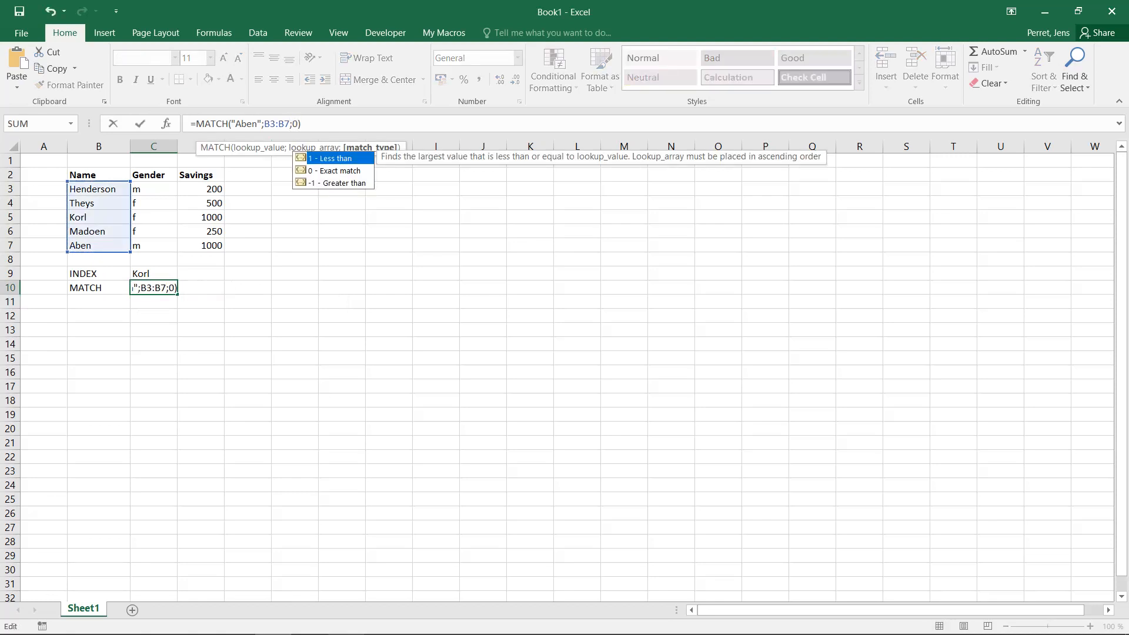
pyautogui.press('Return')
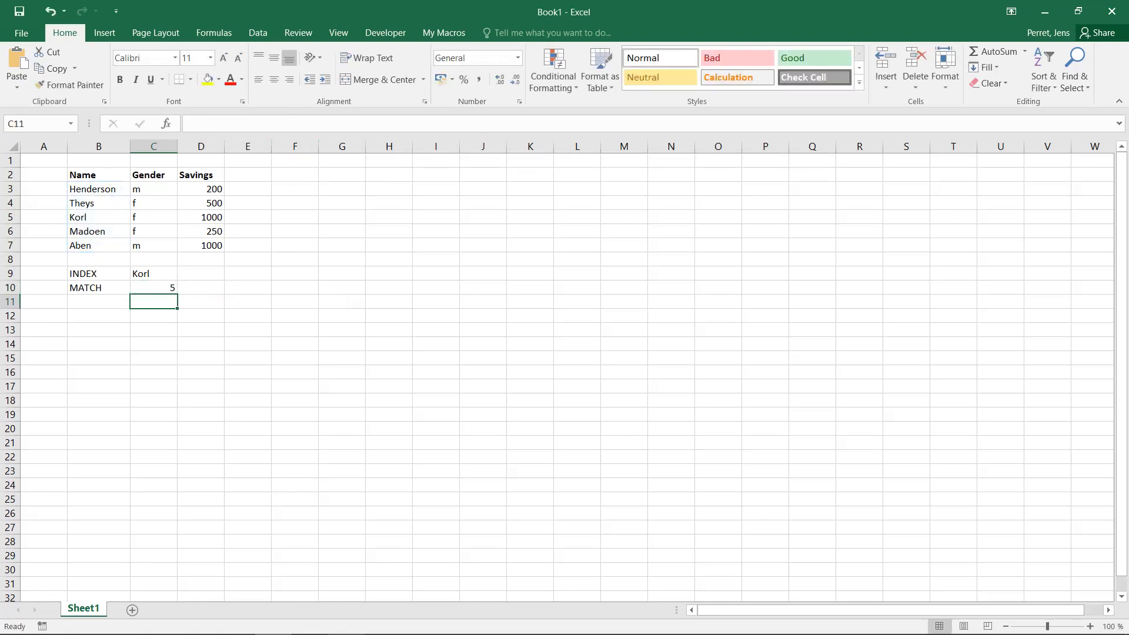
pyautogui.click(153, 288)
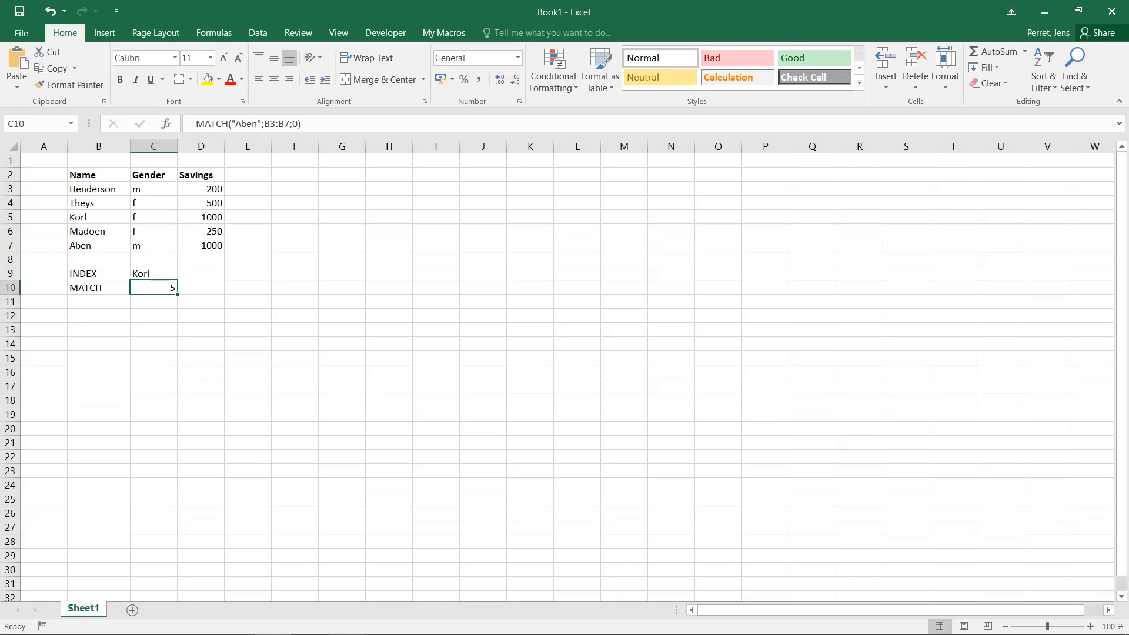
# In B12, enter =INDEX(D3:D7;MATCH(B13;B3:B7;0)) to look up savings by the name in B13, accepting the suggested correction
pyautogui.click(99, 316)
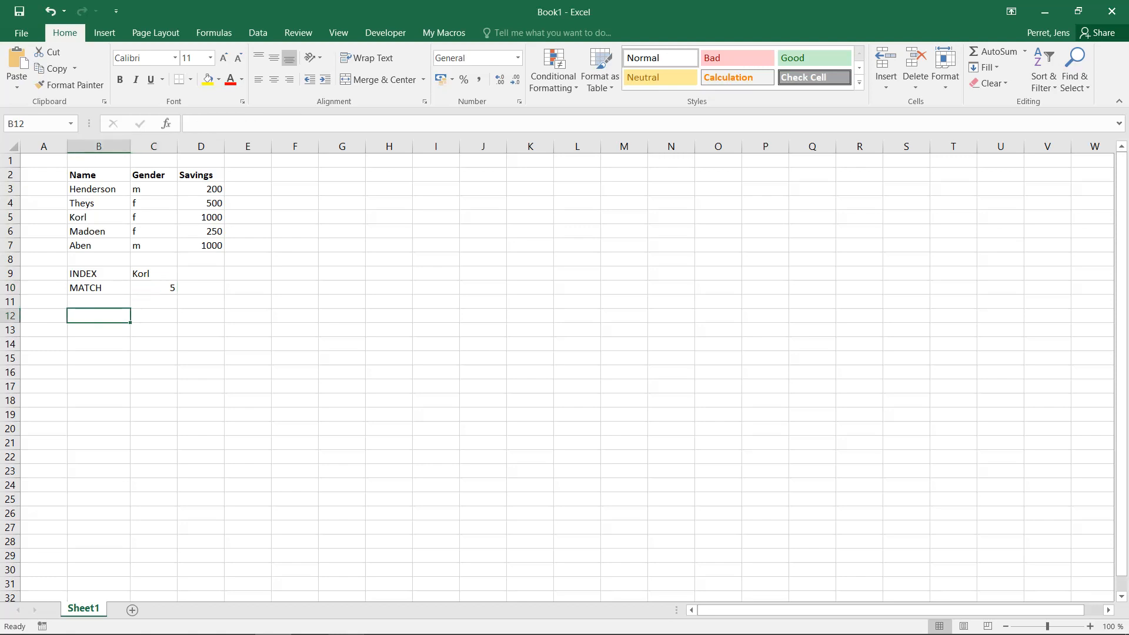
pyautogui.write('=')
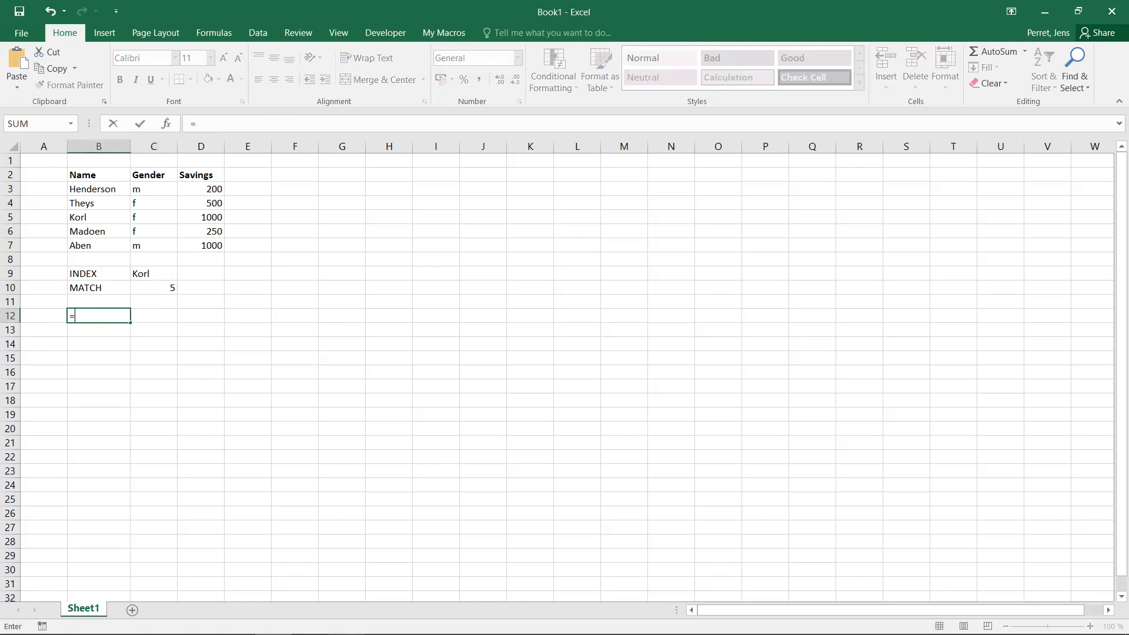
pyautogui.write('MACT')
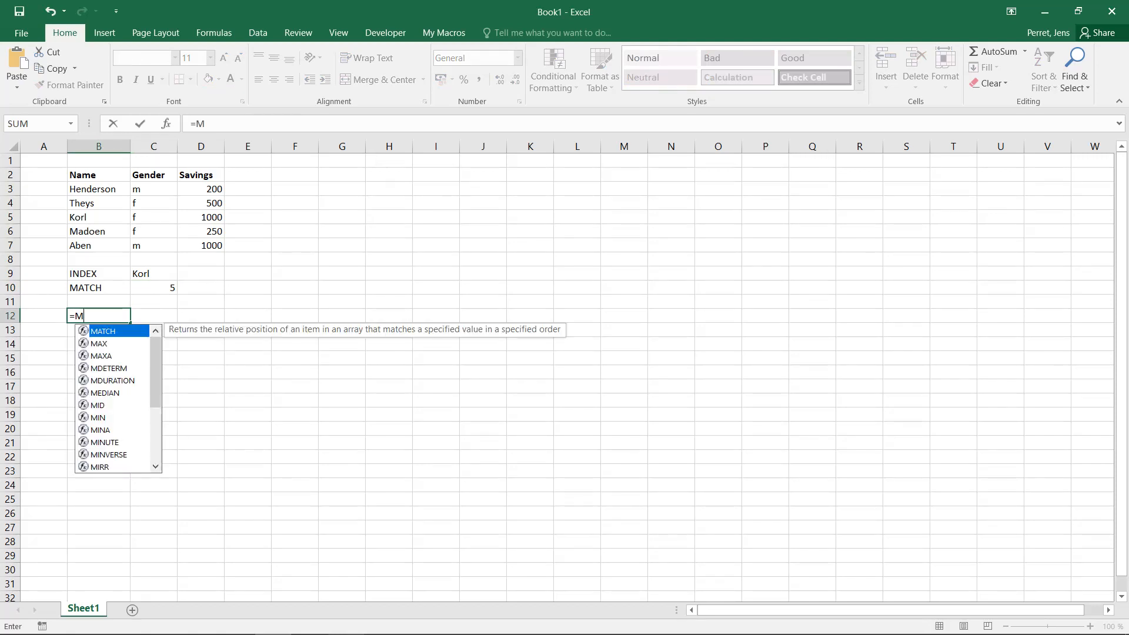
pyautogui.press('BackSpace')
pyautogui.press('BackSpace')
pyautogui.press('BackSpace')
pyautogui.press('BackSpace')
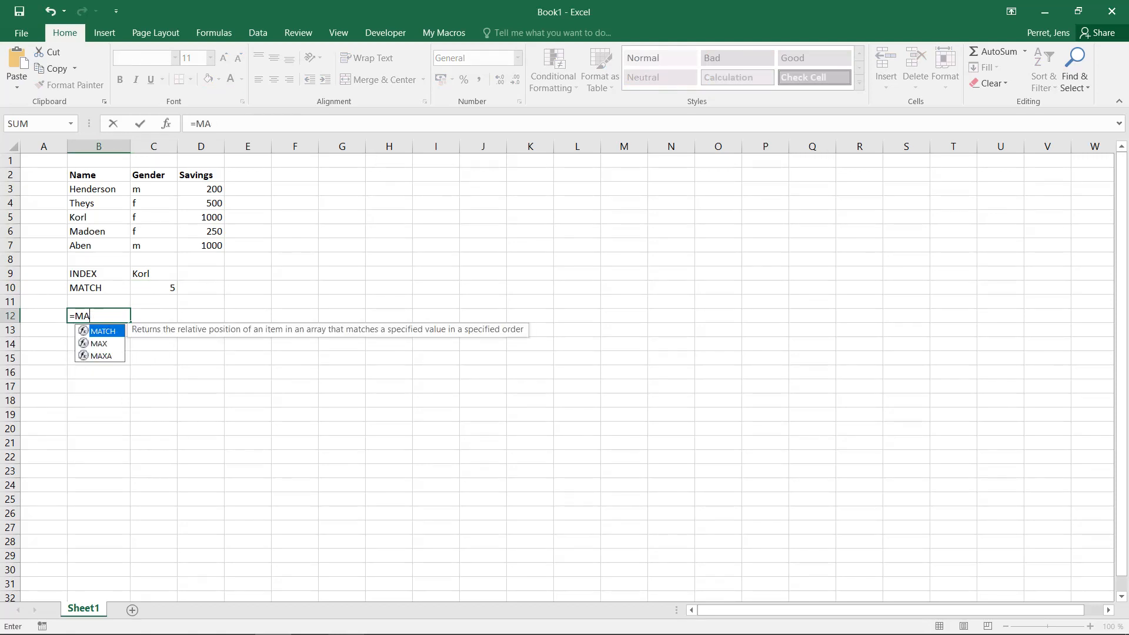
pyautogui.write('index(')
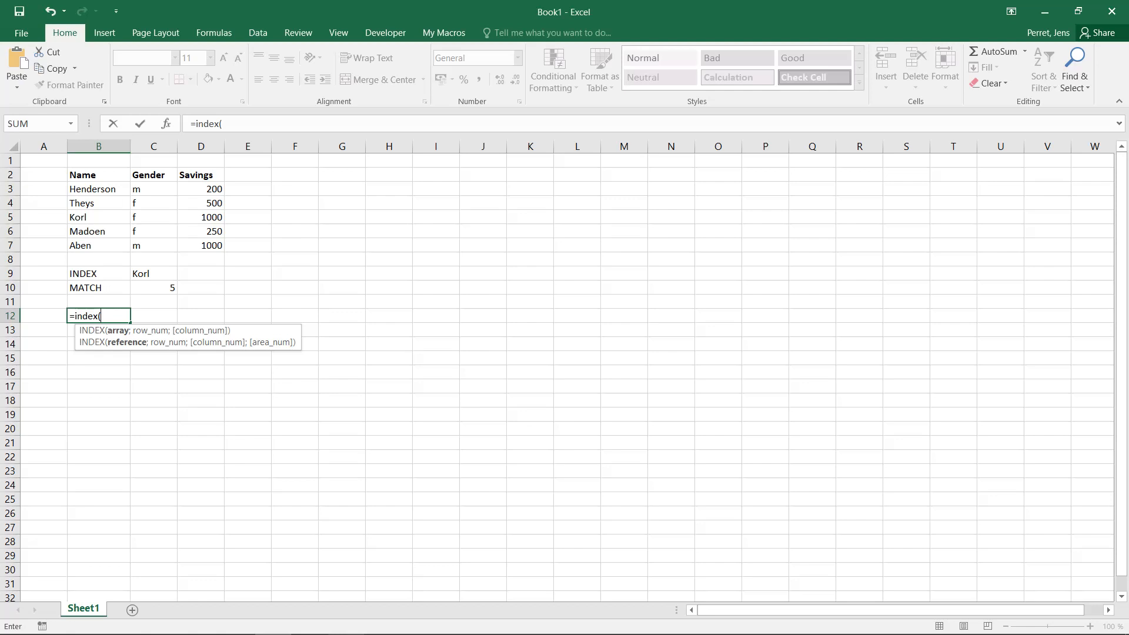
pyautogui.moveTo(201, 189); pyautogui.dragTo(203, 246)
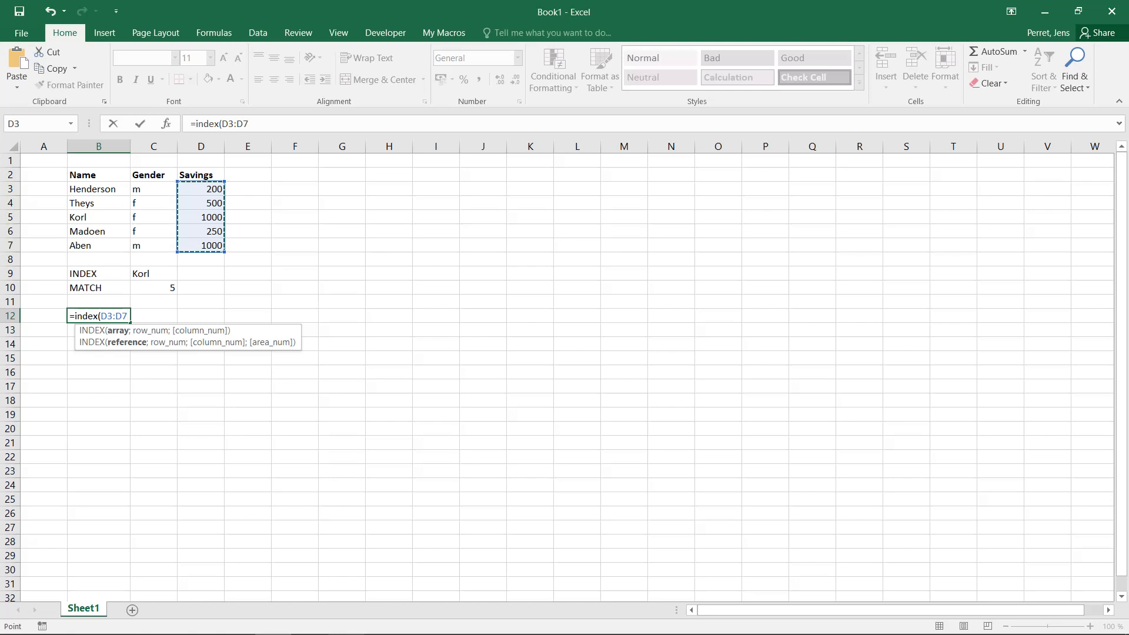
pyautogui.write(';')
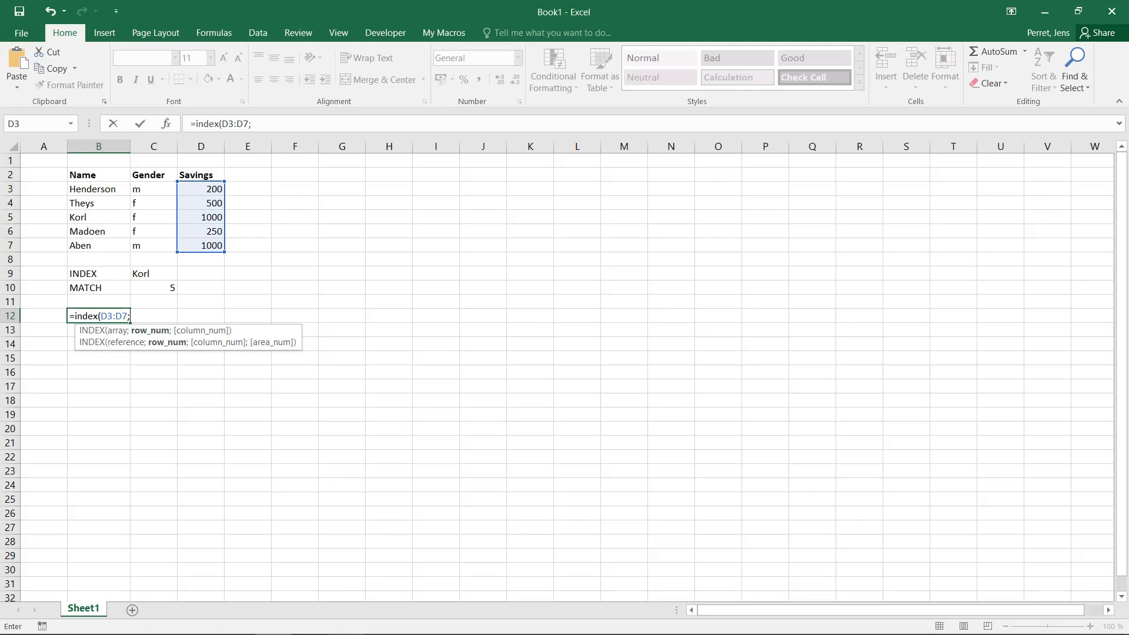
pyautogui.write('match(')
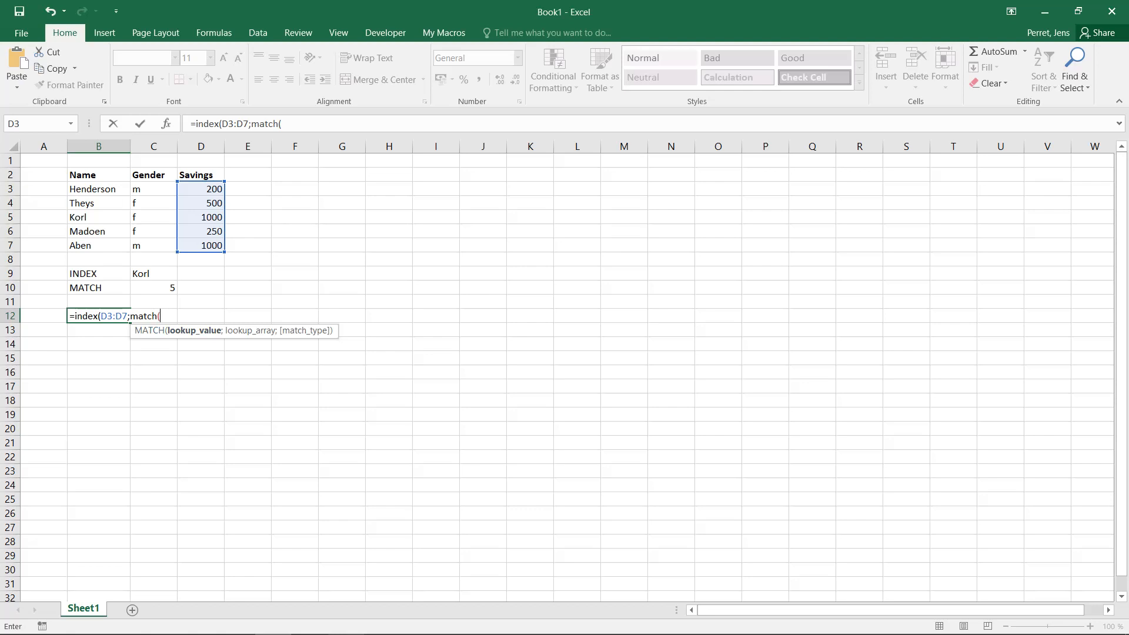
pyautogui.press('Down')
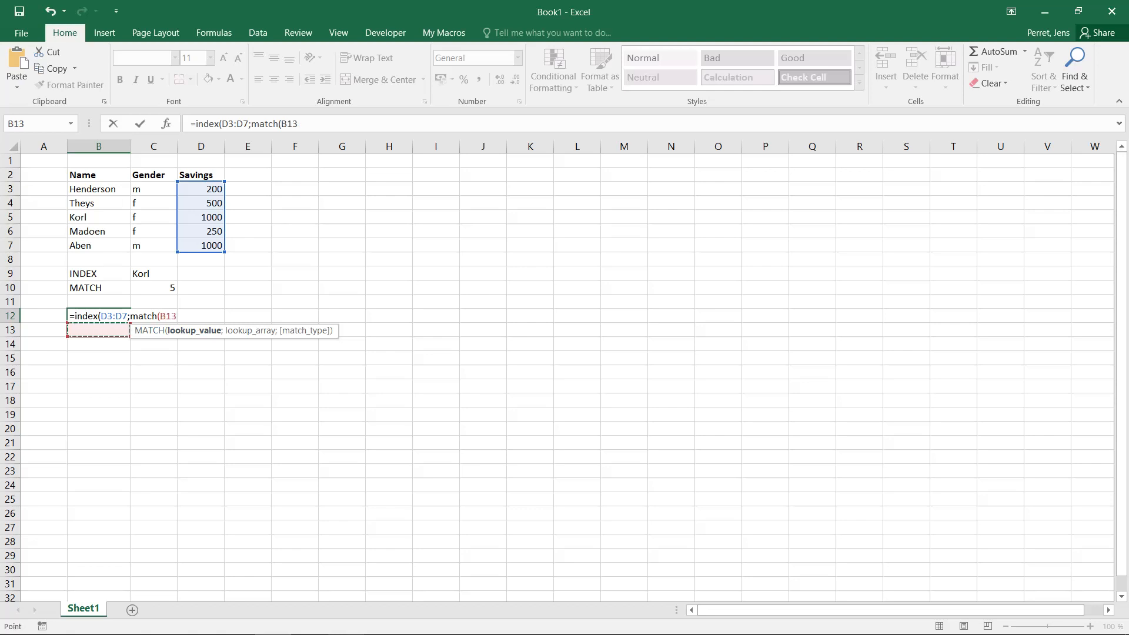
pyautogui.write(';')
pyautogui.moveTo(97, 189); pyautogui.dragTo(124, 244)
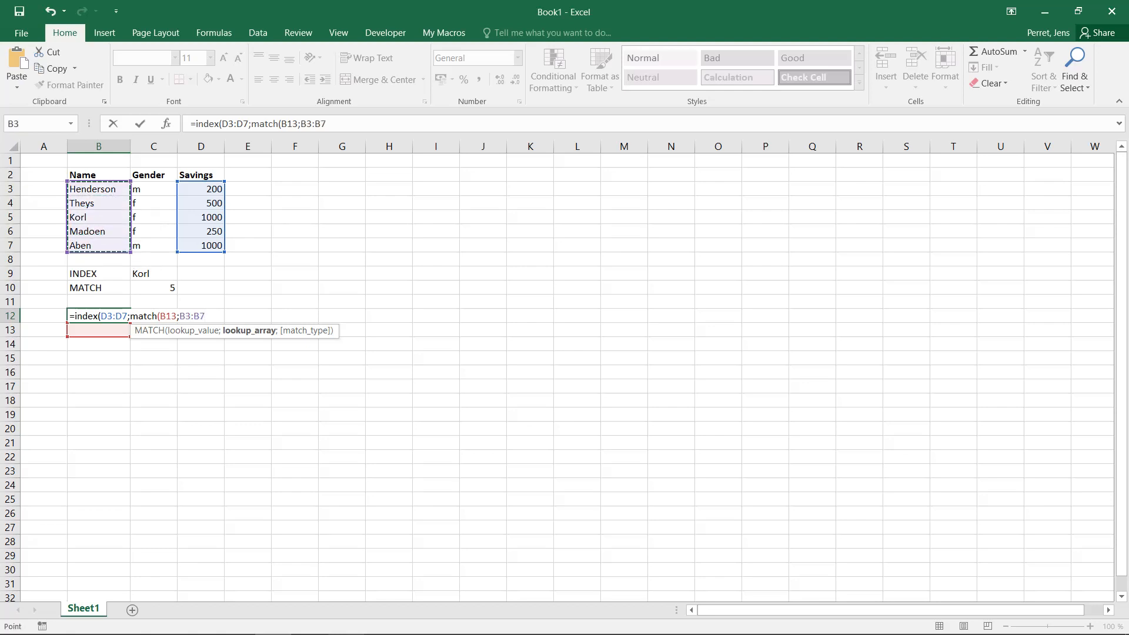
pyautogui.write(';0')
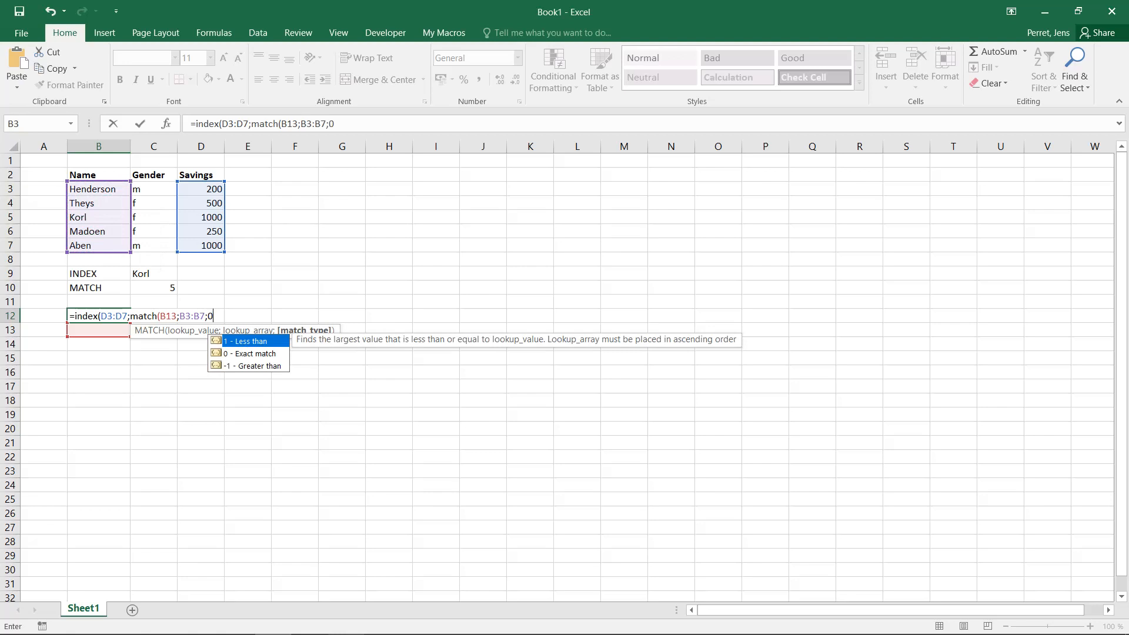
pyautogui.write(')')
pyautogui.press('Return')
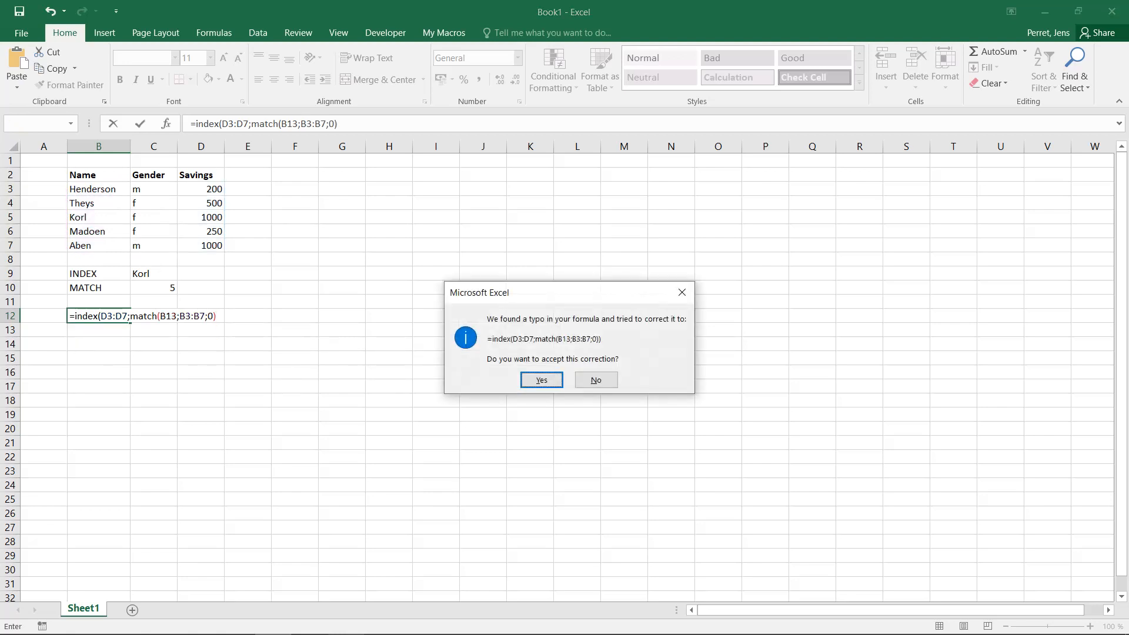
pyautogui.press('Return')
# Enter the test text feeffe into B13 as a lookup name
pyautogui.write('#')
pyautogui.press('Up')
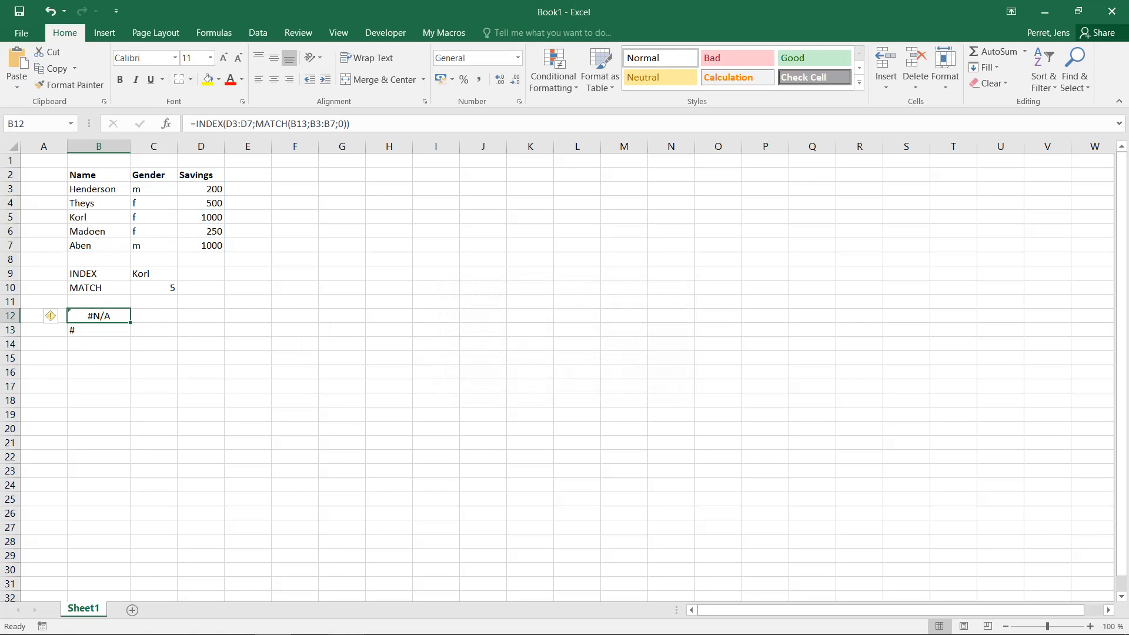
pyautogui.press('F2')
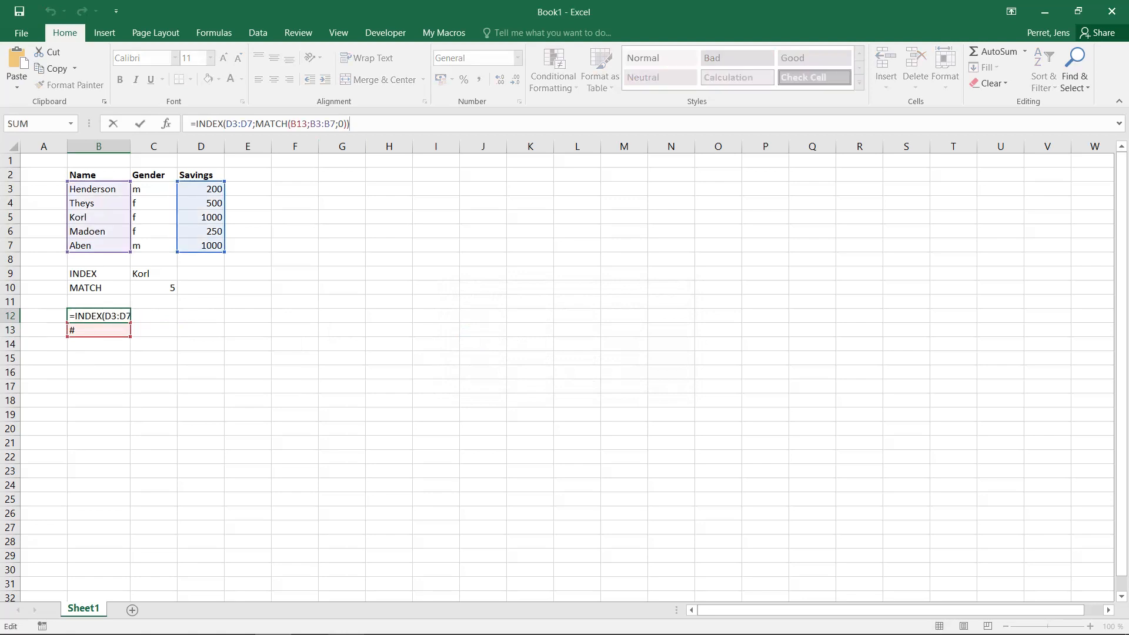
pyautogui.press('Return')
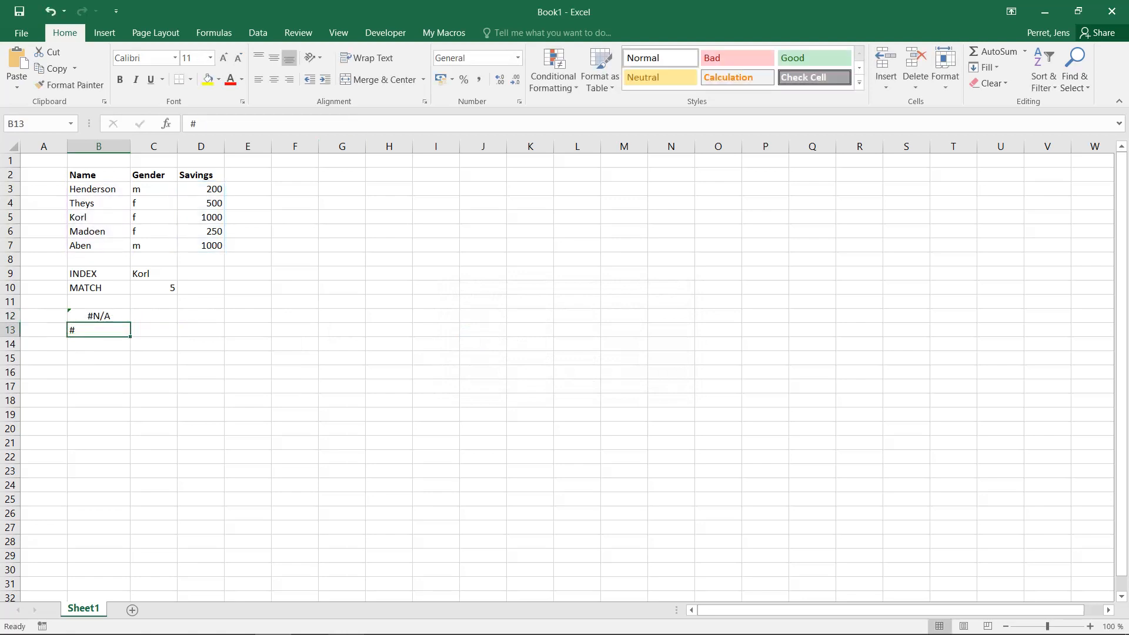
pyautogui.write('feeffe')
pyautogui.press('Return')
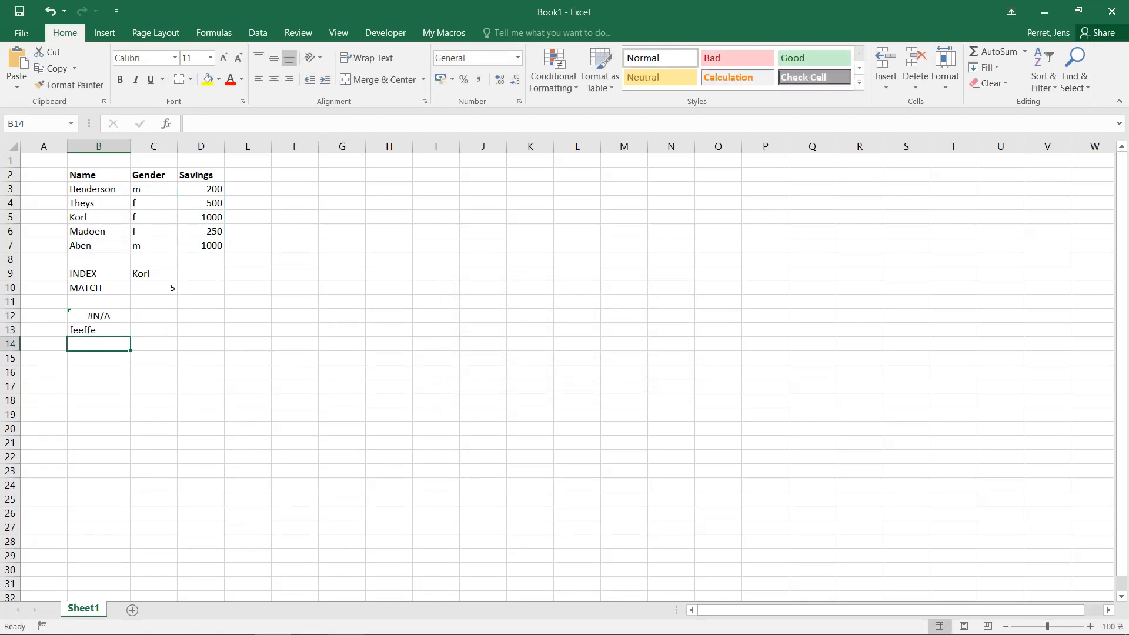
# Replace the lookup name in B13 with Korl to test the INDEX/MATCH formula in B12
pyautogui.press('Up')
pyautogui.press('Up')
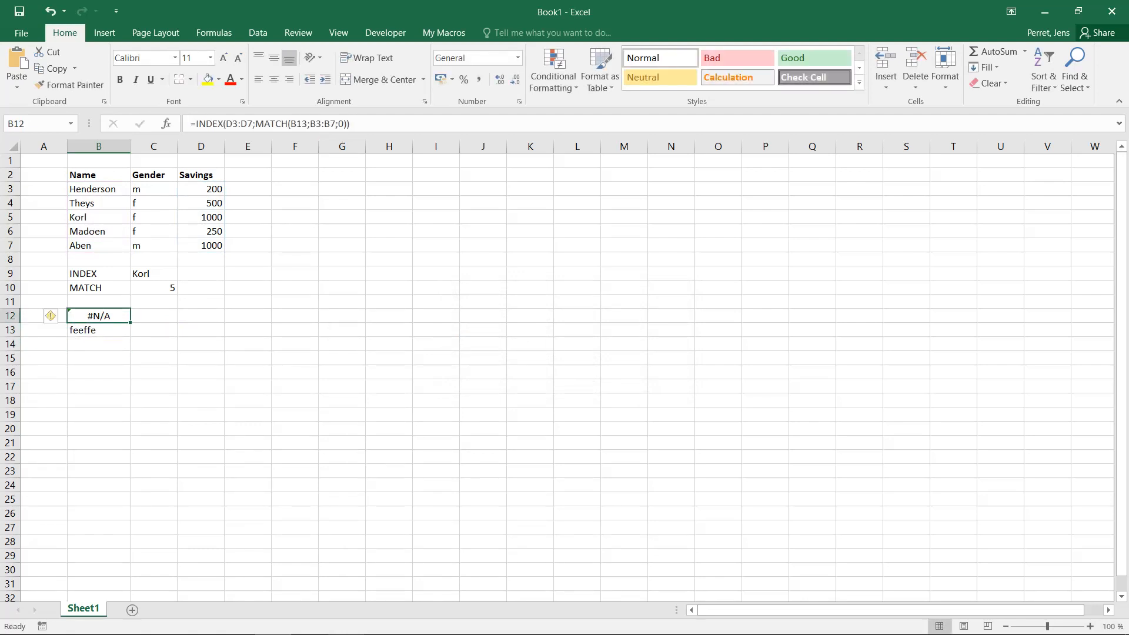
pyautogui.click(99, 330)
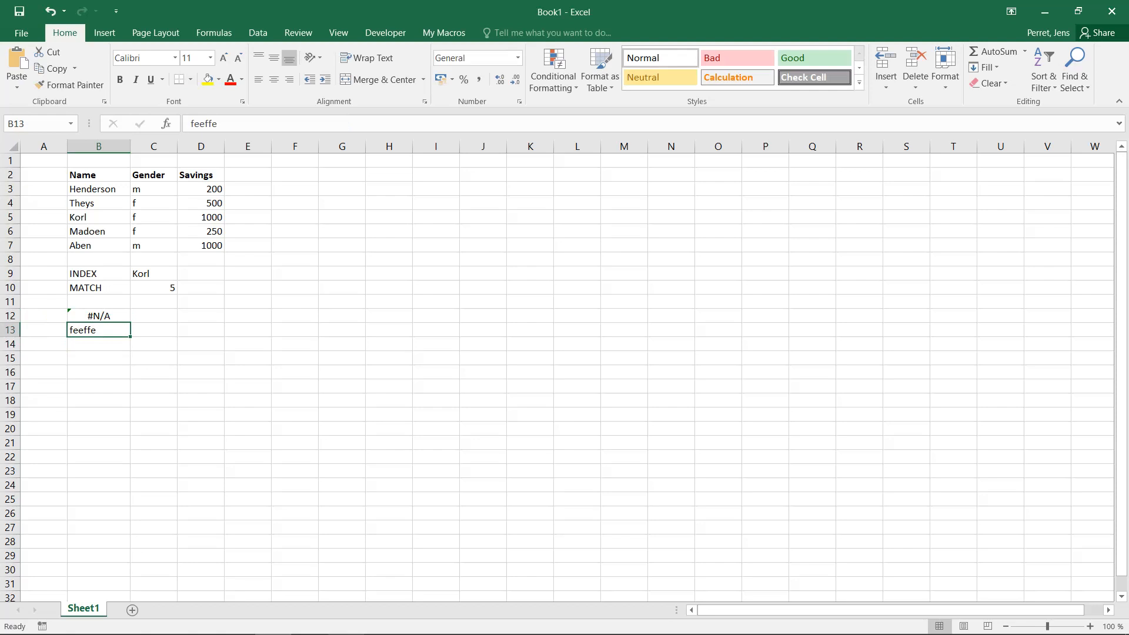
pyautogui.write('Korl')
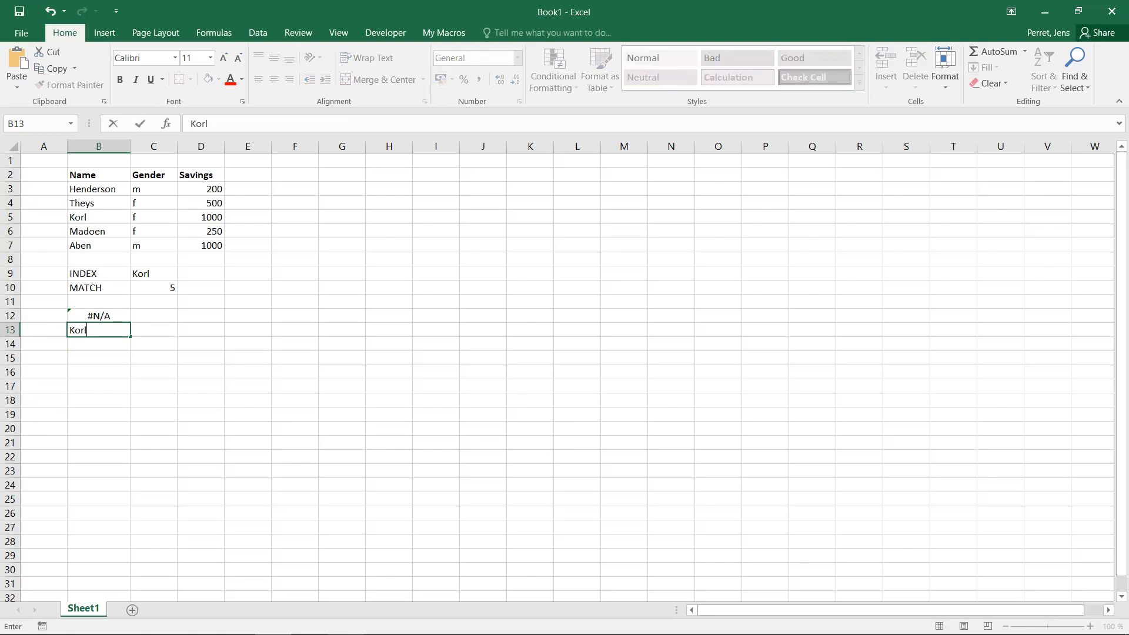
pyautogui.press('Return')
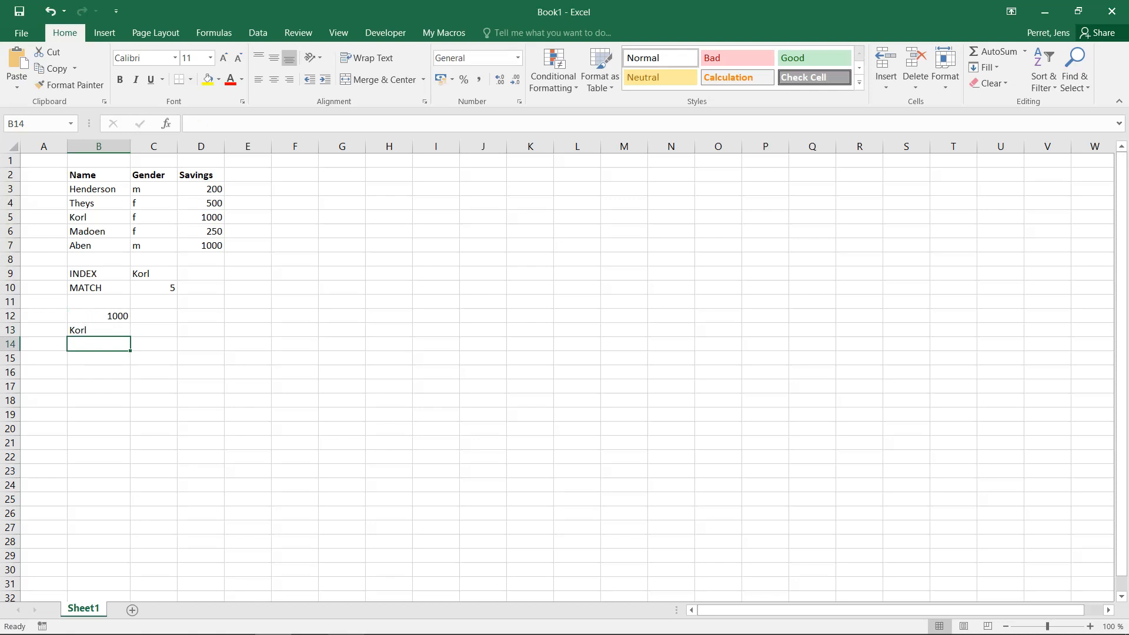
# Change the lookup name in B13 to Theys
pyautogui.click(99, 330)
pyautogui.write('Theys')
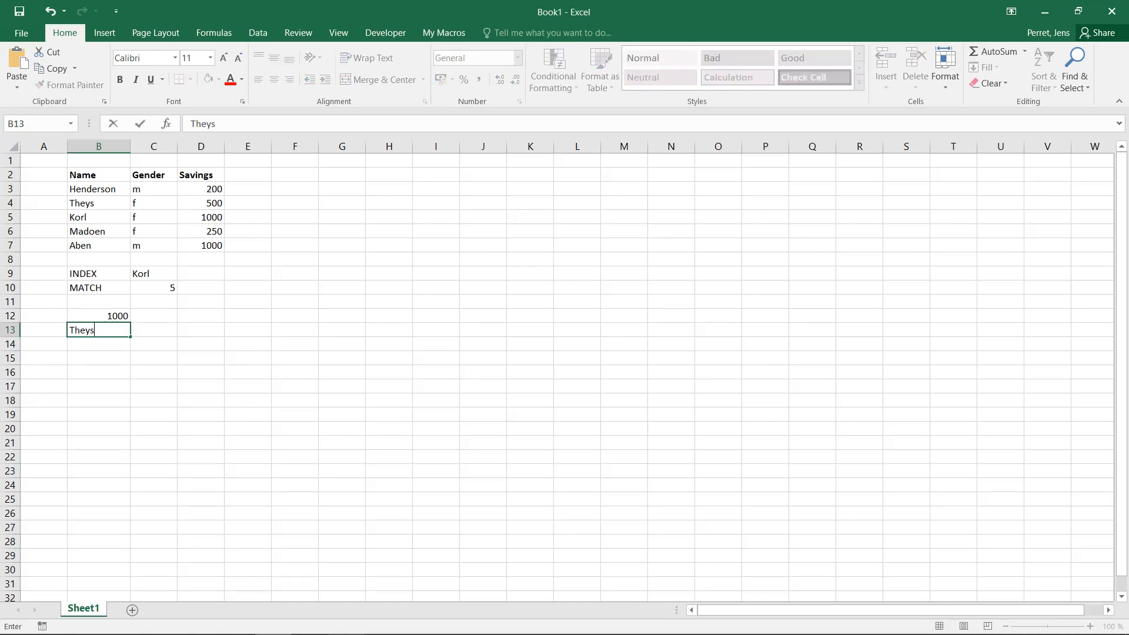
pyautogui.press('Return')
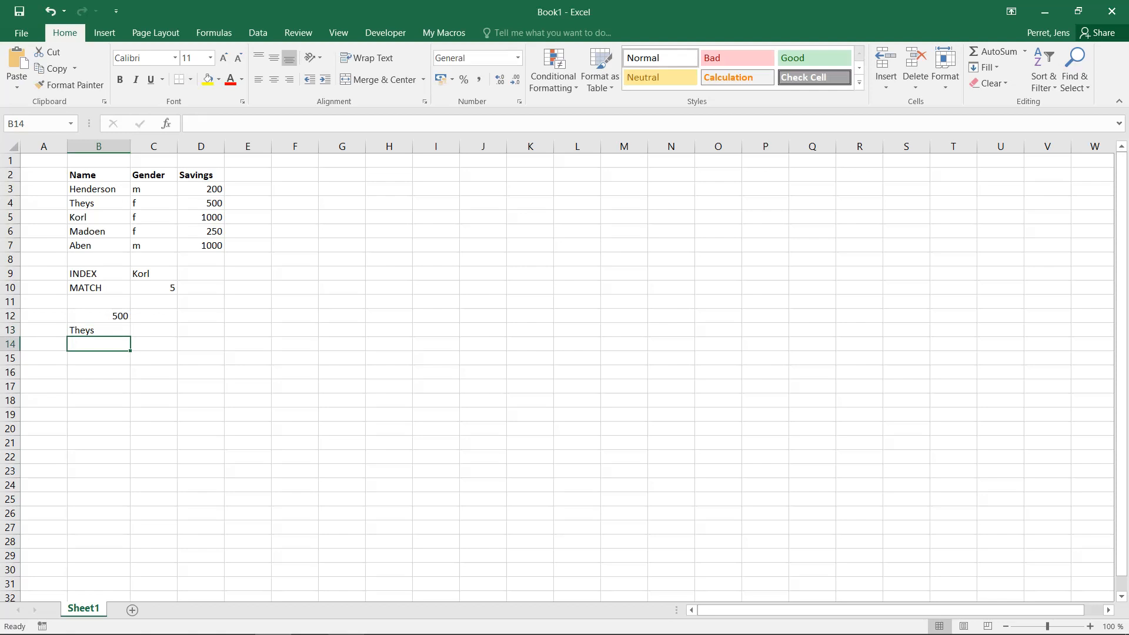
# Open the B12 INDEX/MATCH formula for editing and examine its INDEX range and MATCH arguments
pyautogui.click(99, 330)
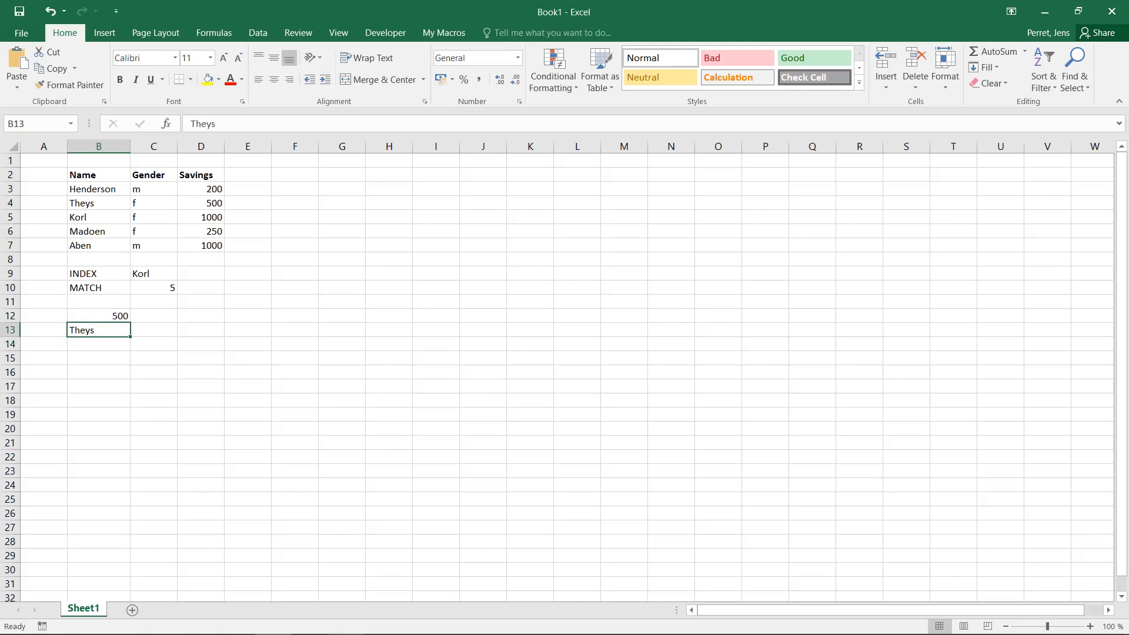
pyautogui.click(98, 316)
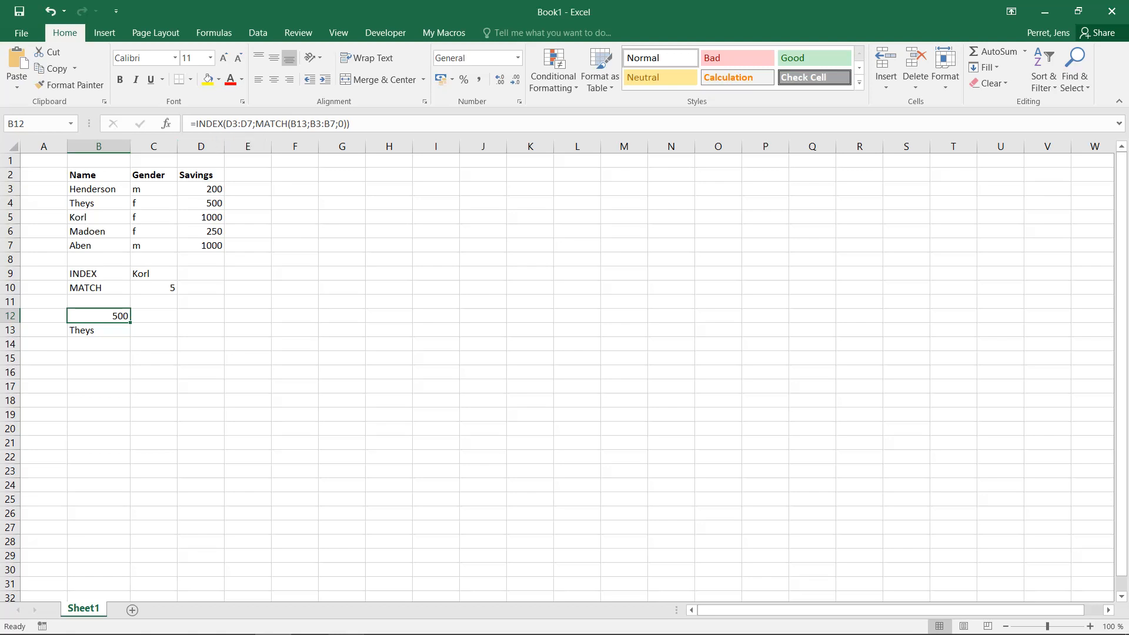
pyautogui.click(232, 123)
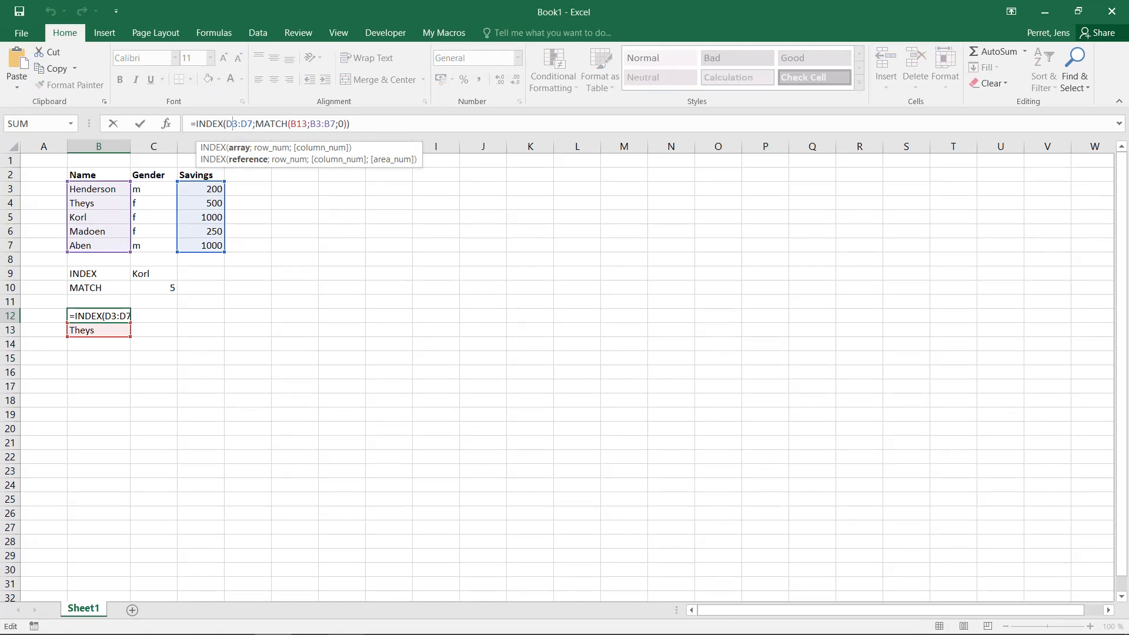
pyautogui.click(325, 124)
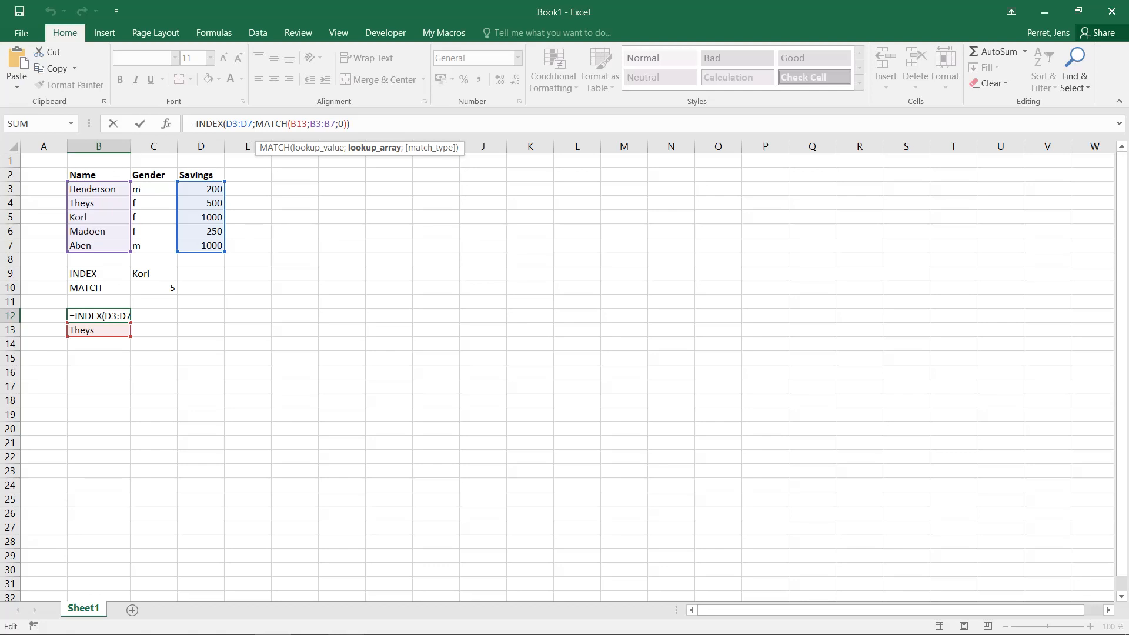
pyautogui.click(324, 124)
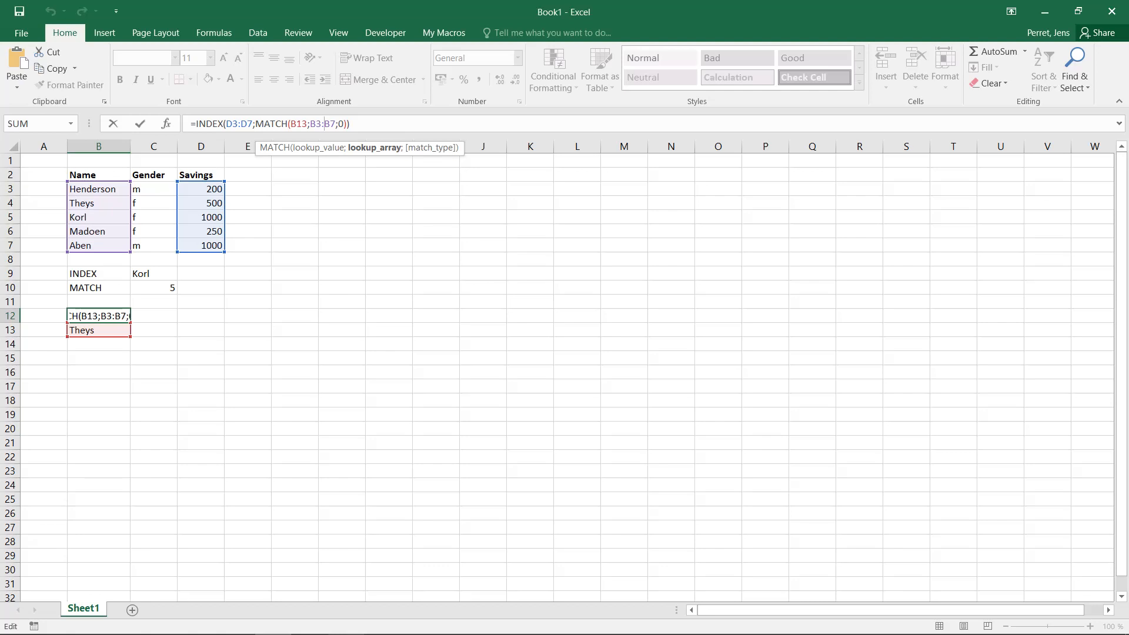